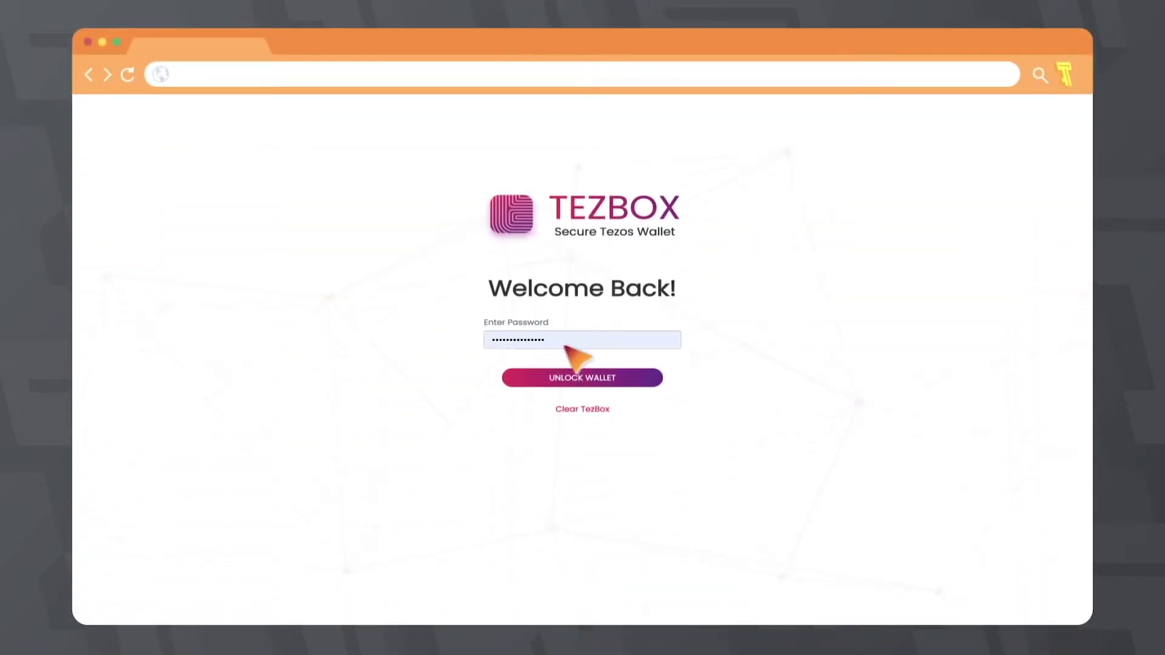
Step: Unlock the MANAGER 1 wallet and show its private key under Options' Export Private Key
left_click(555, 381)
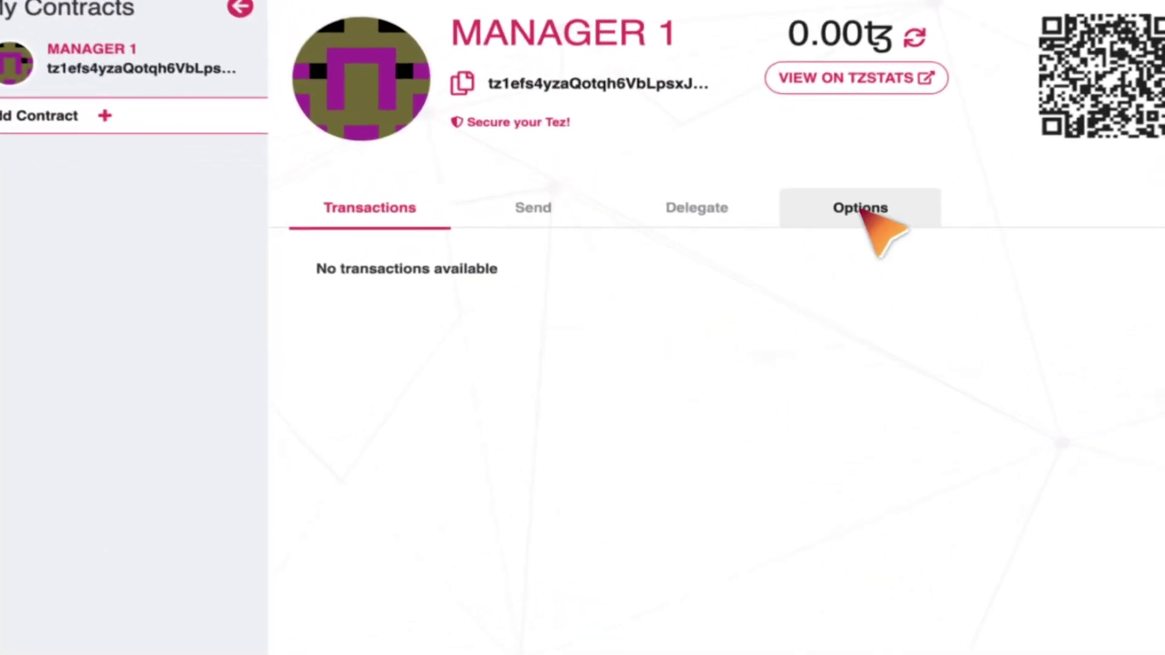
left_click(869, 215)
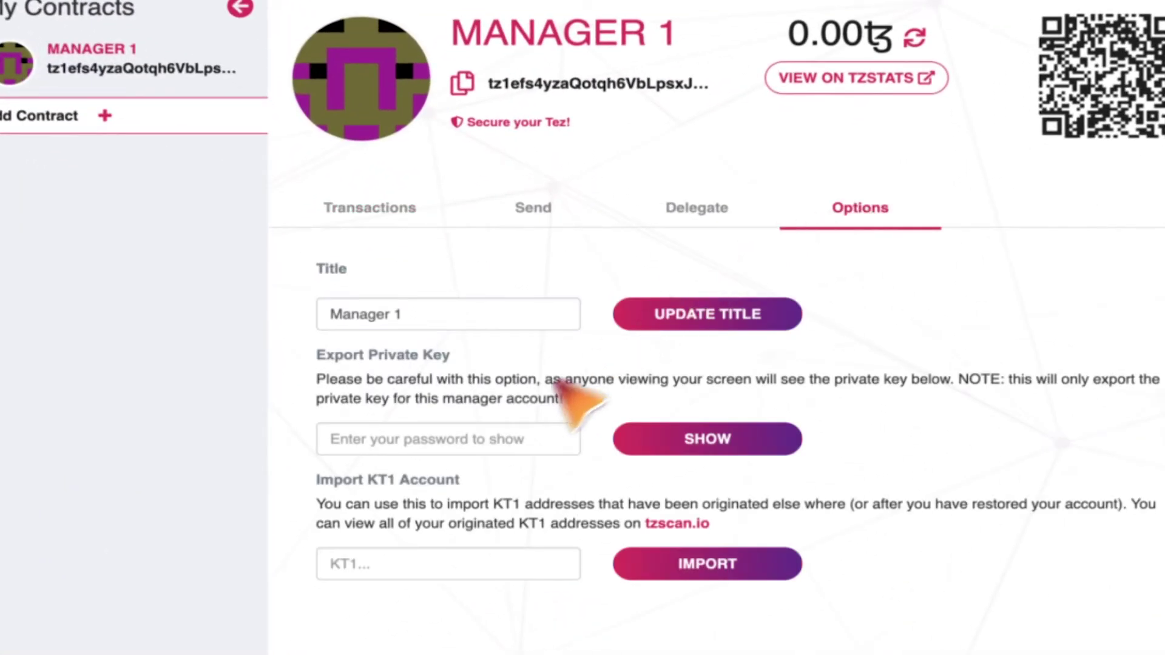
left_click(419, 439)
type("•••")
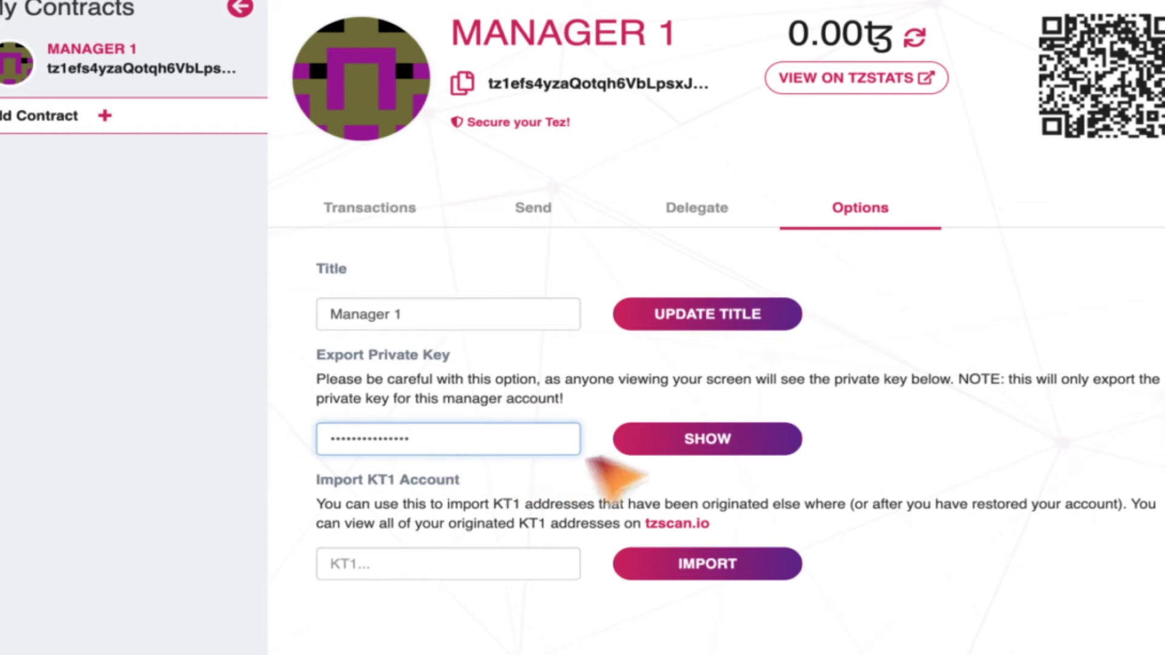
left_click(697, 440)
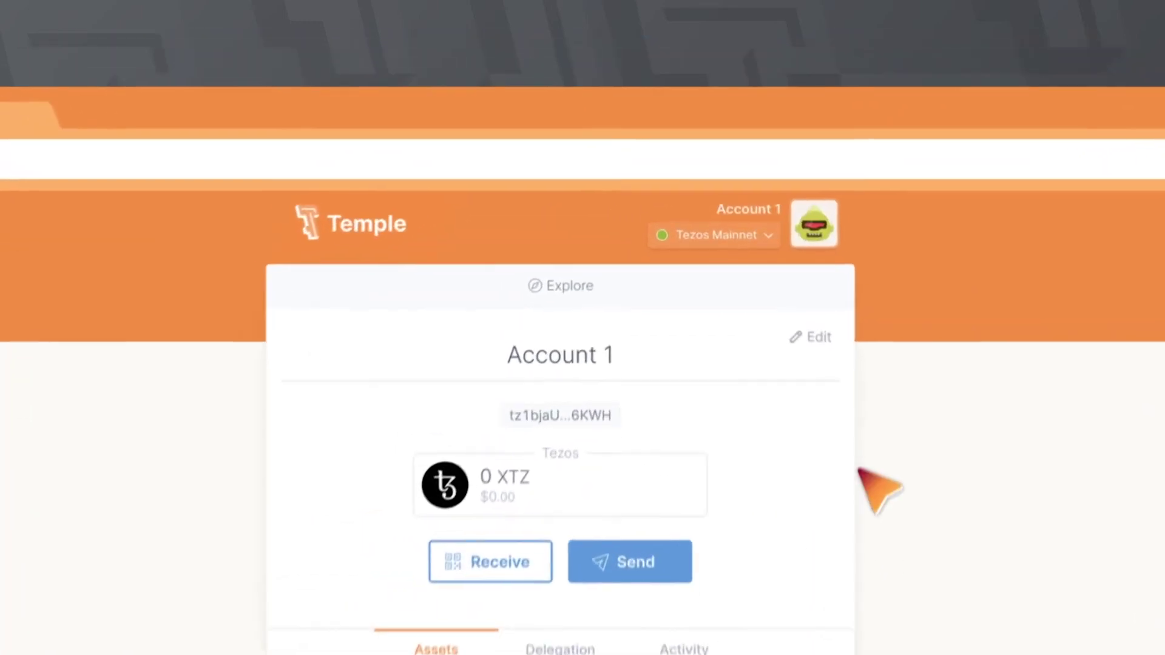
Step: Import the copied TezBox private key into Temple Wallet as a new account
left_click(851, 223)
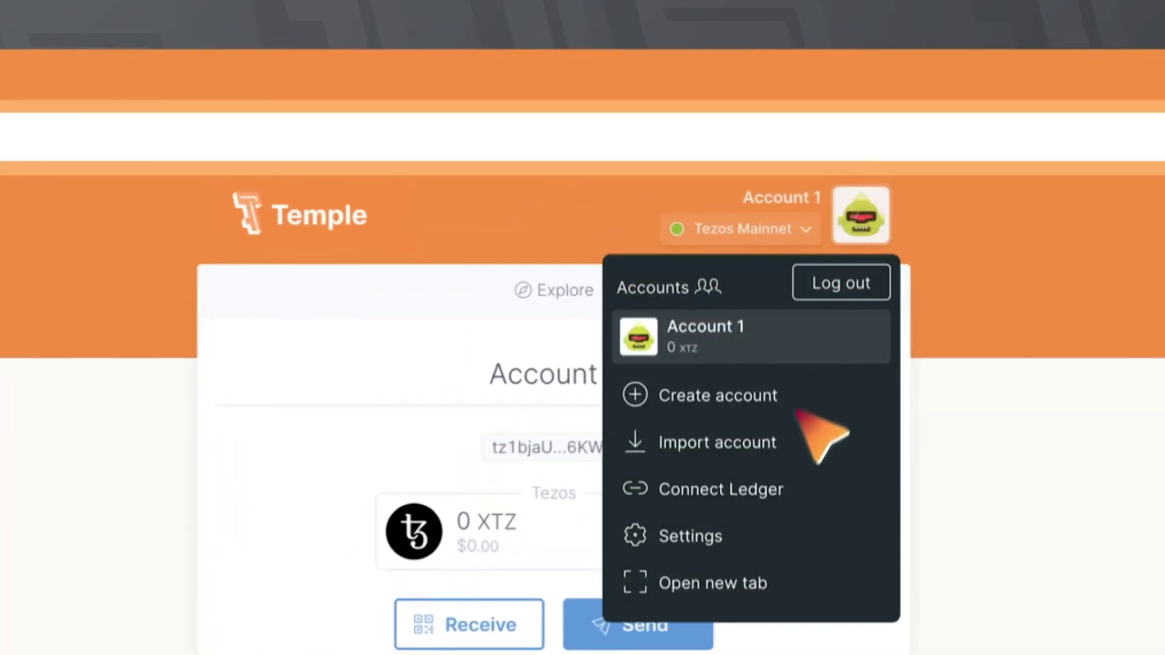
left_click(783, 441)
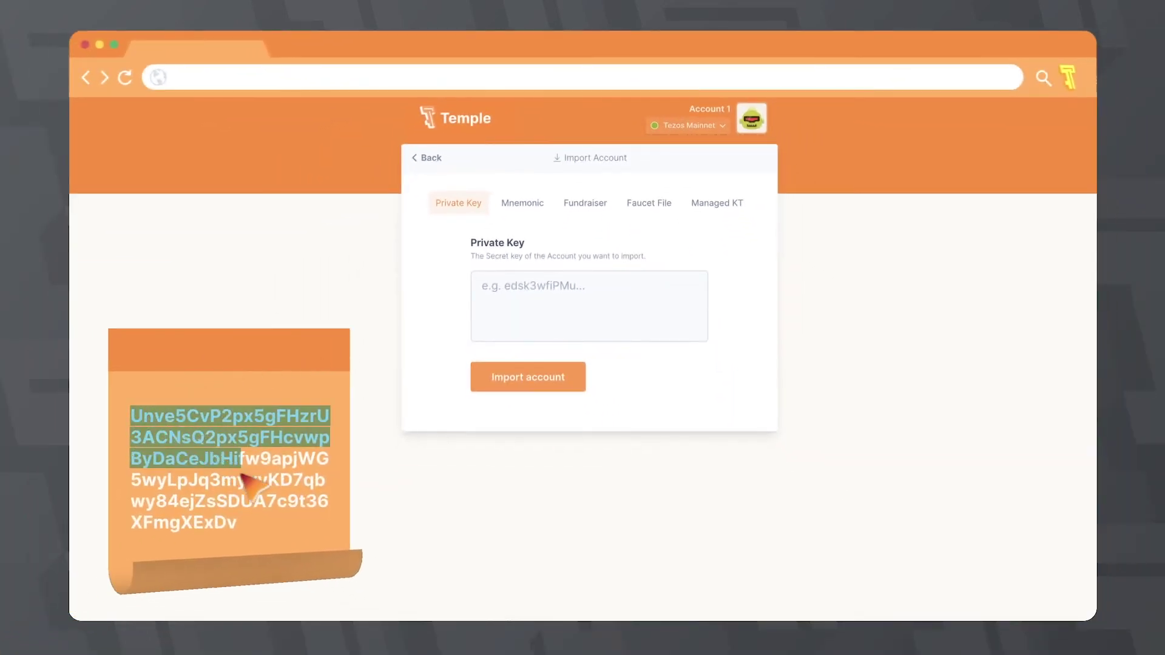
left_click_drag(151, 427, 338, 527)
left_click_drag(234, 460, 558, 302)
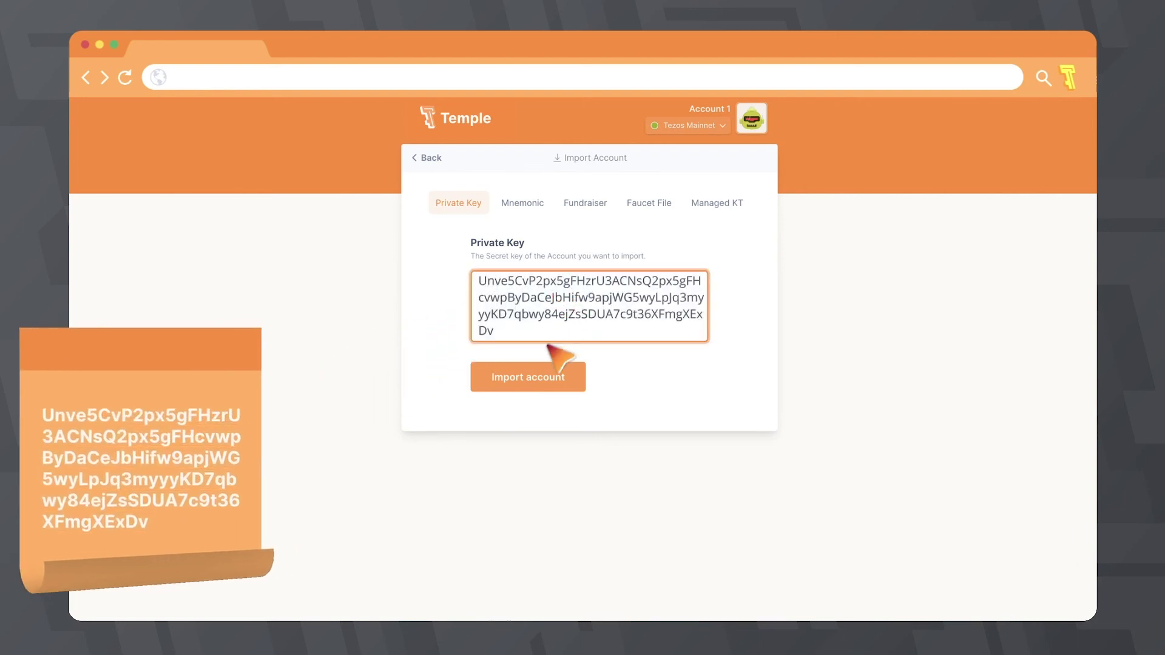
left_click(547, 380)
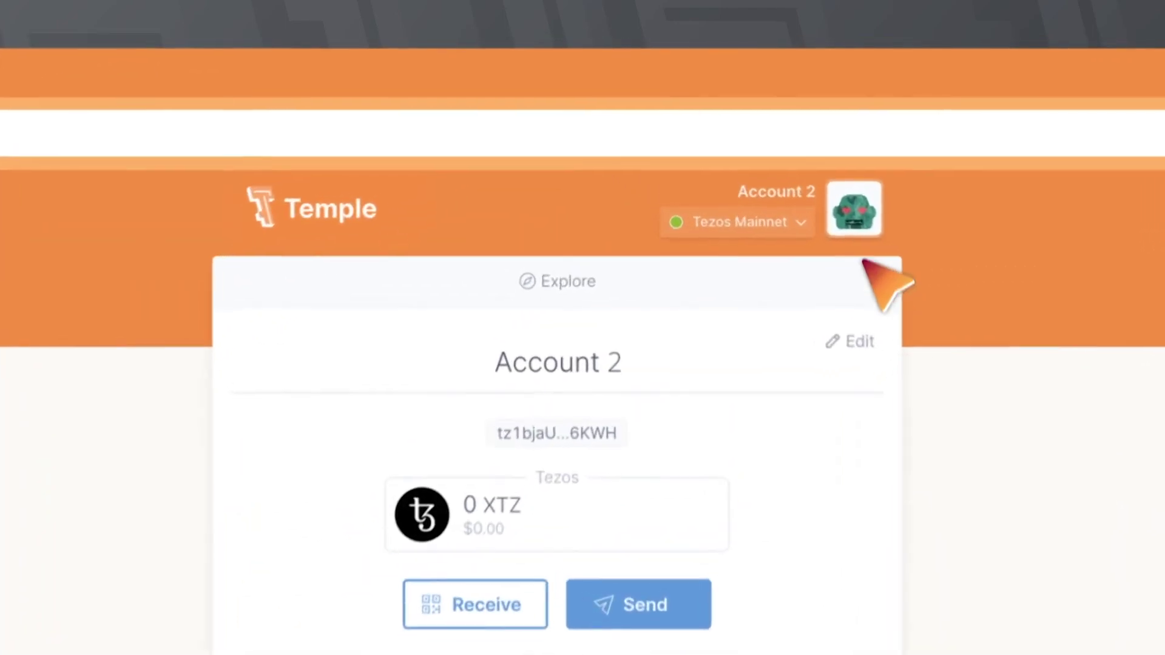
Step: Make the imported Account 2 the active account in the accounts menu
left_click(856, 229)
left_click(847, 335)
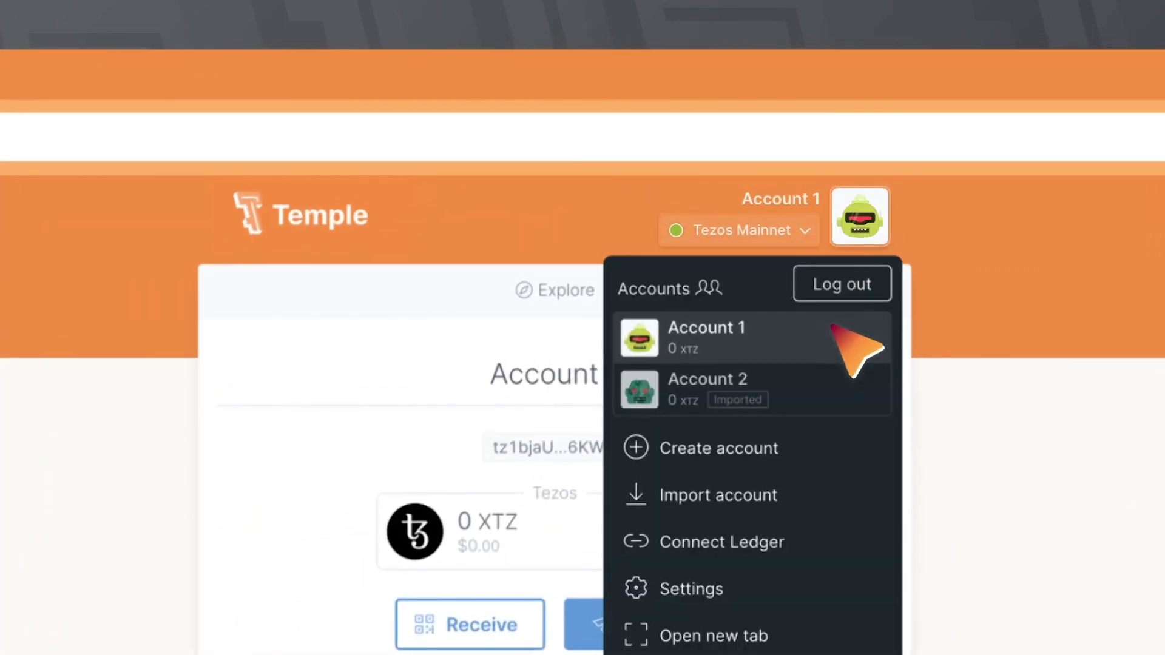
left_click(819, 383)
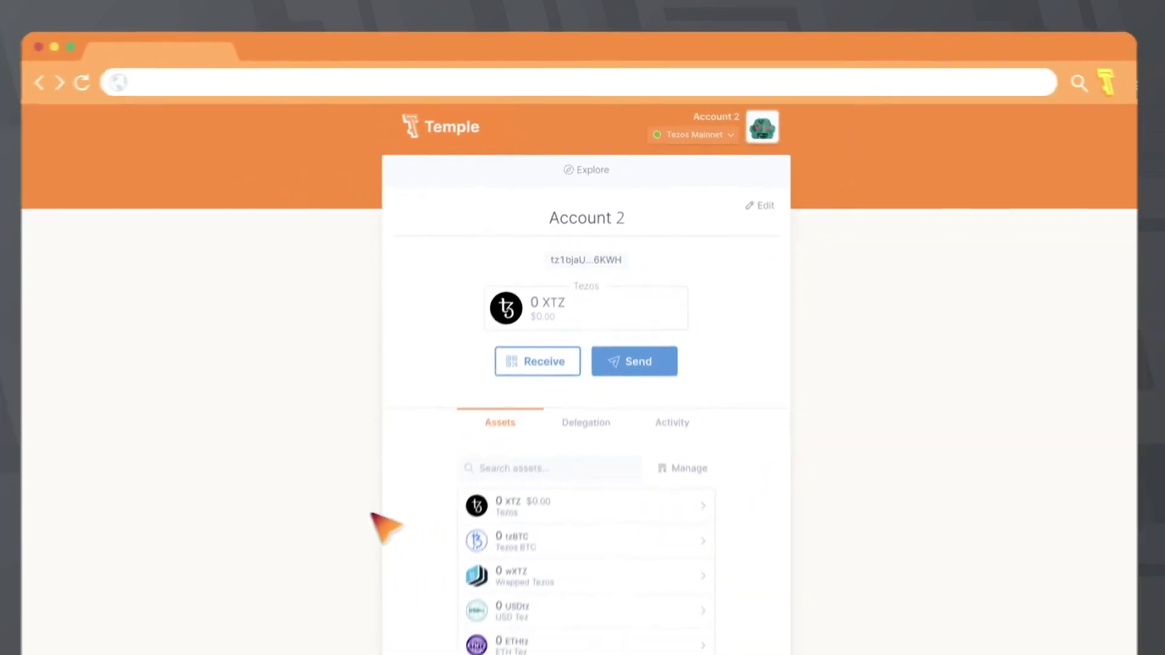